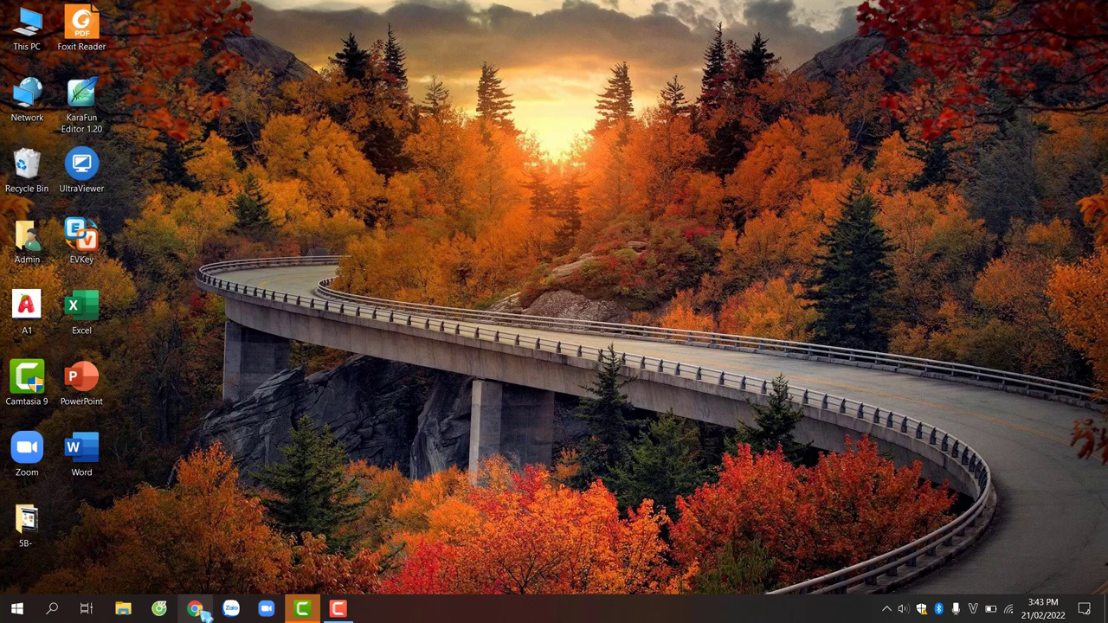
# Step: Launch Chrome with the Person 1 profile and load edupia.vn to reach the province prompt
pyautogui.click(197, 610)
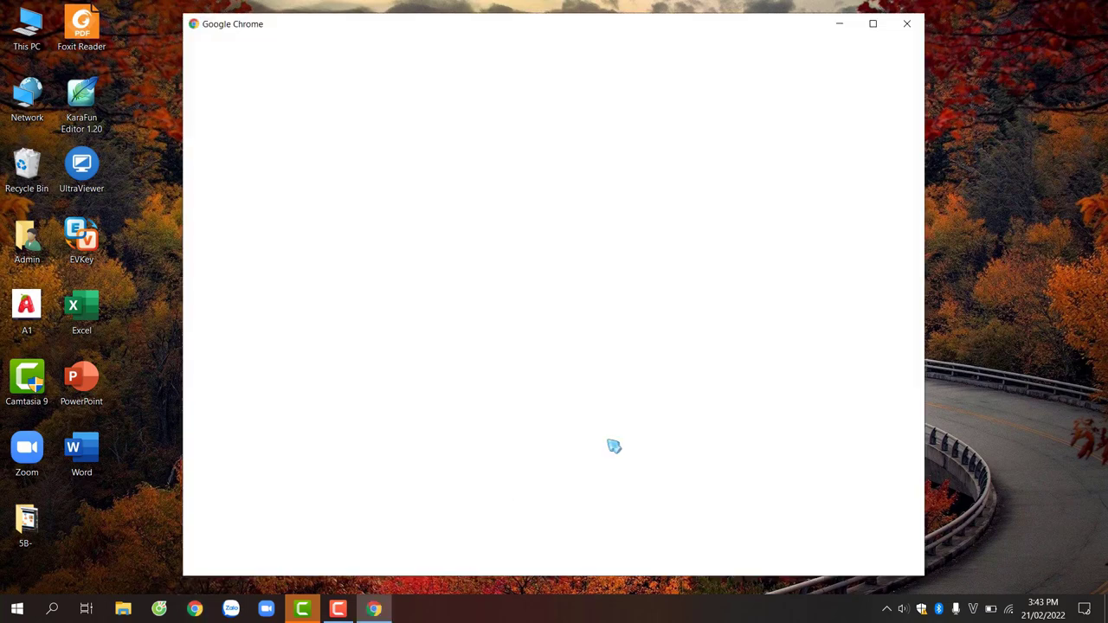
pyautogui.click(727, 243)
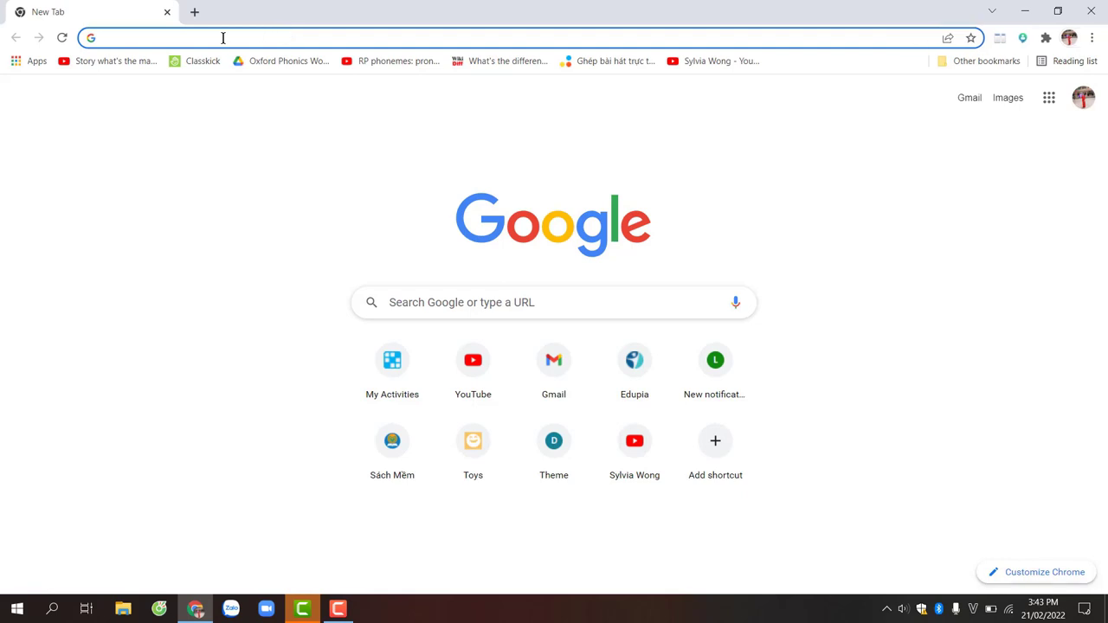
pyautogui.write('edupia.vn')
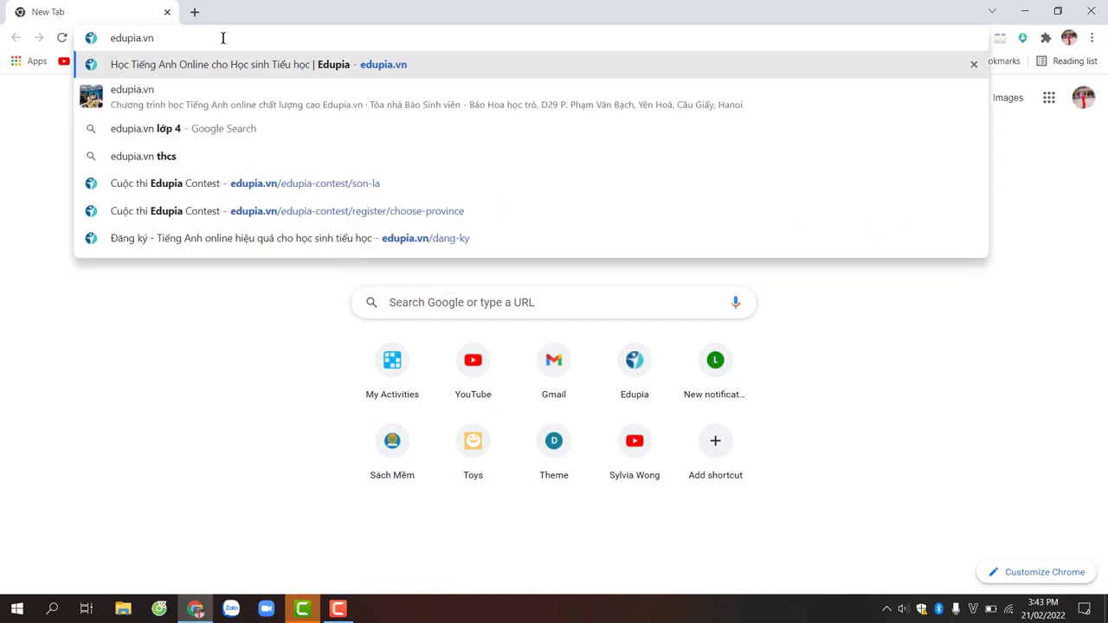
pyautogui.press('Return')
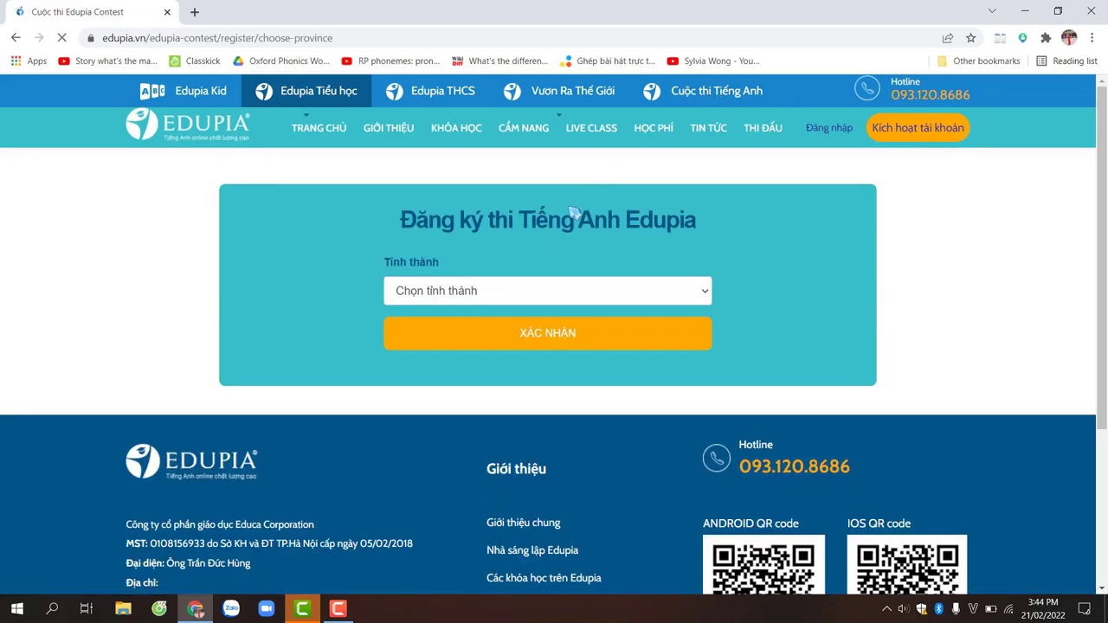
# Step: Confirm Sơn La as the province and jump to its ĐĂNG KÝ NGAY registration form
pyautogui.click(647, 297)
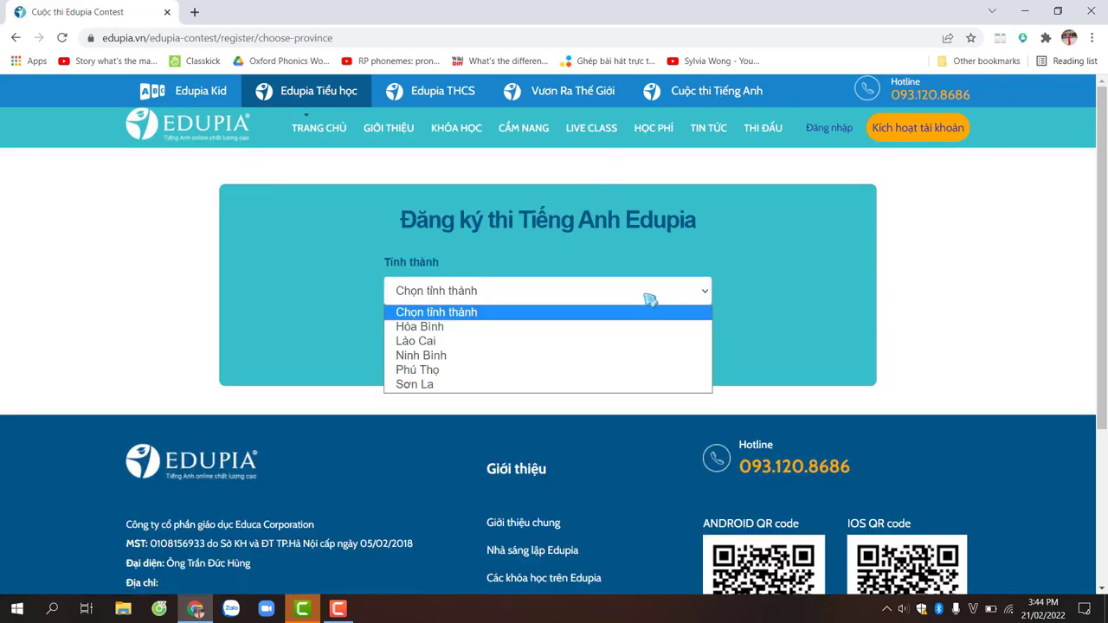
pyautogui.click(449, 389)
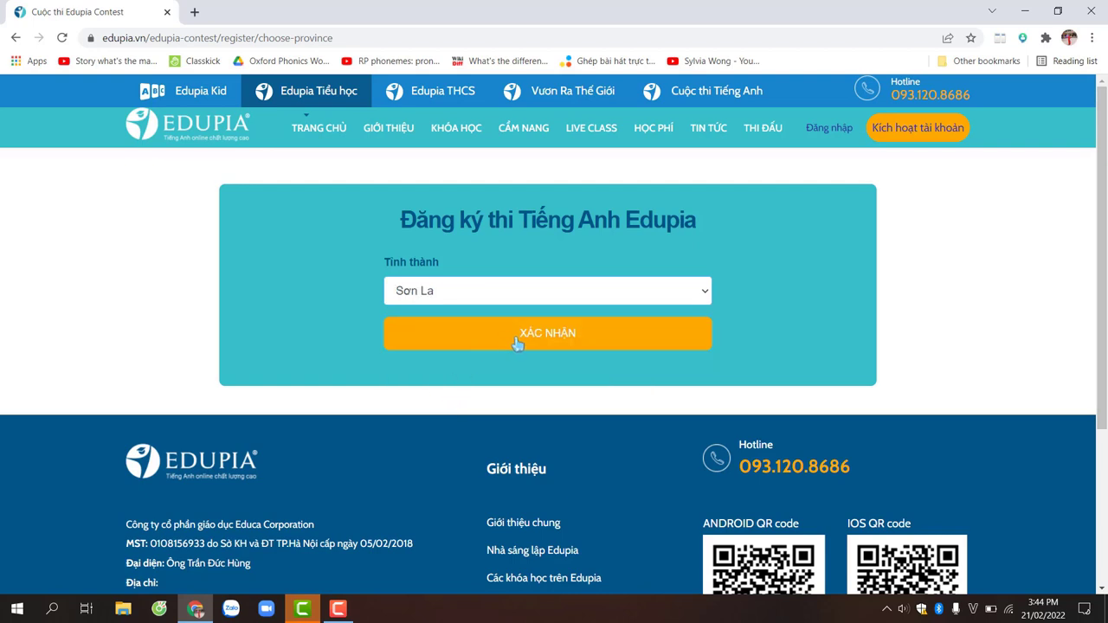
pyautogui.click(590, 340)
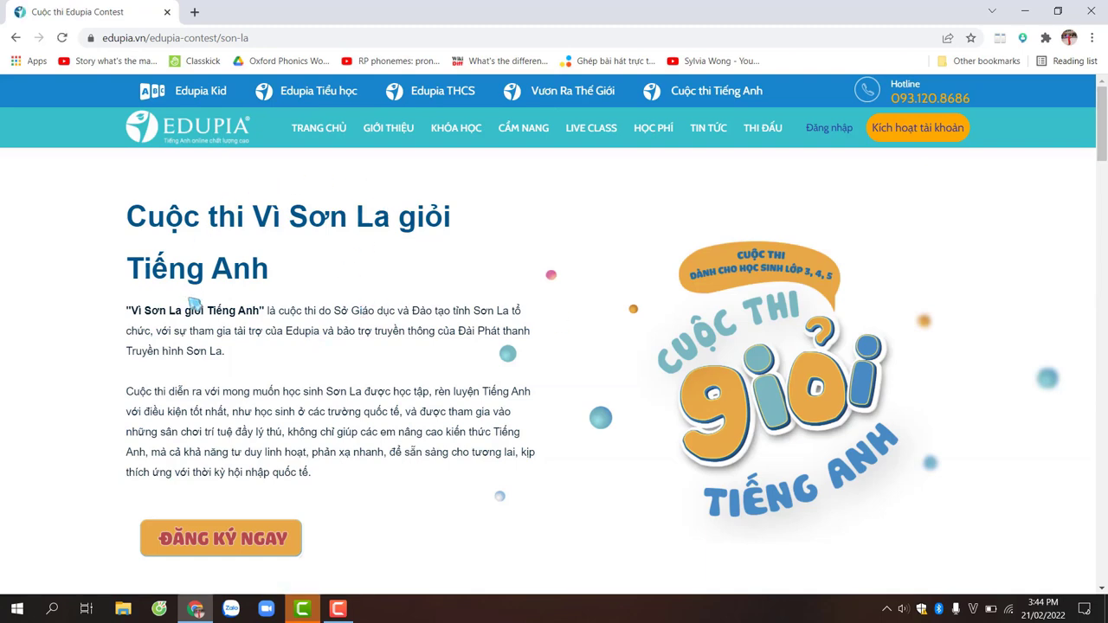
pyautogui.scroll(-2, 194, 301)
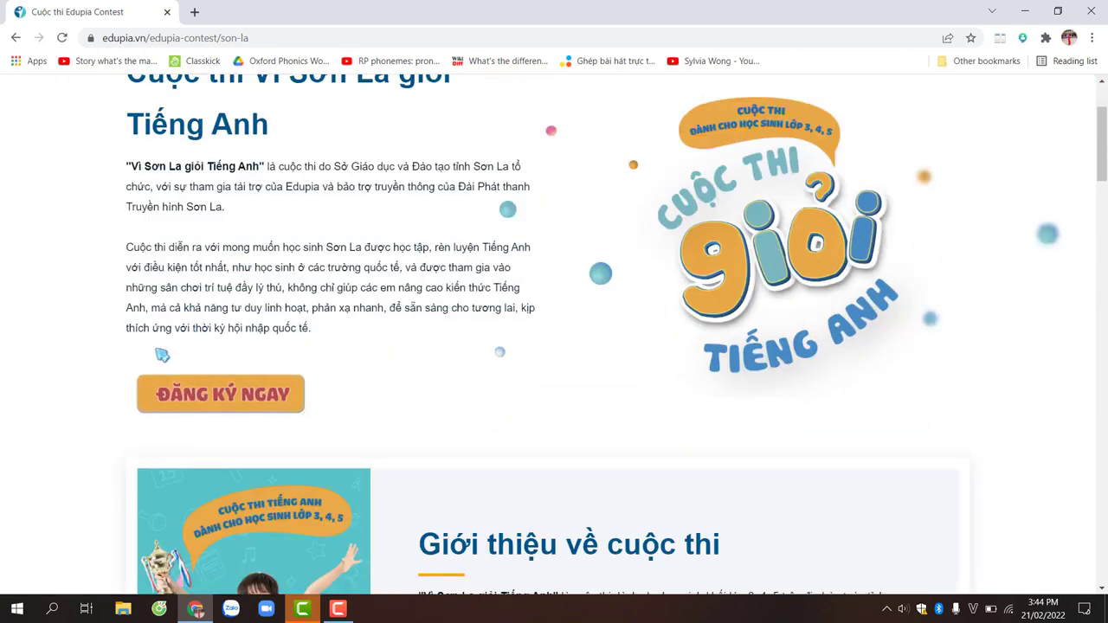
pyautogui.click(247, 397)
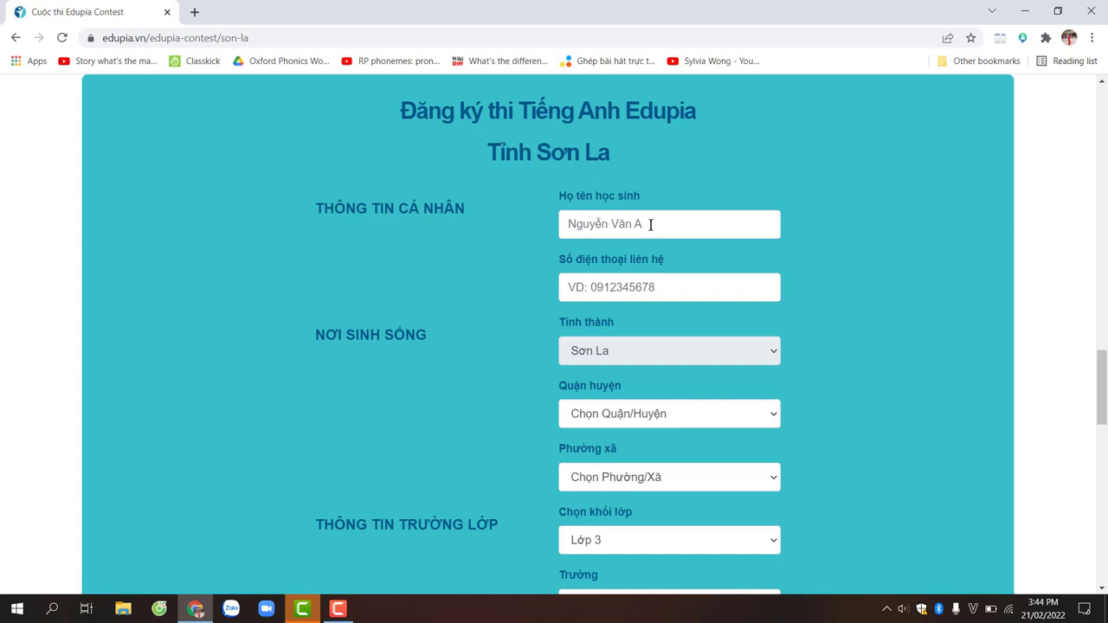
# Step: Enter the student's full name in Họ tên học sinh and the contact phone number
pyautogui.click(654, 226)
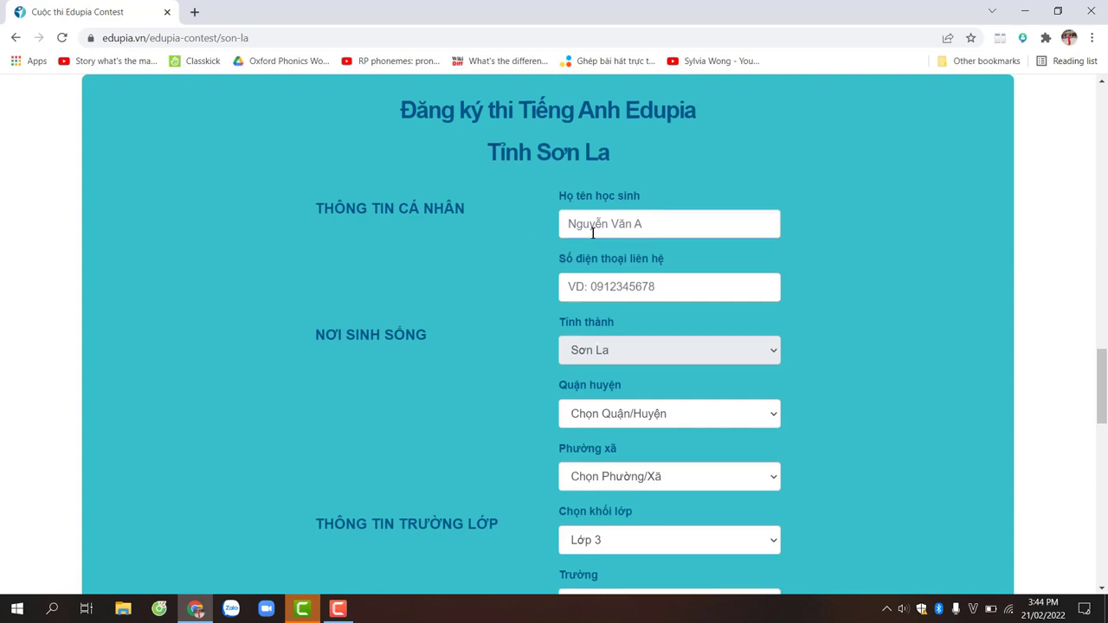
pyautogui.click(658, 284)
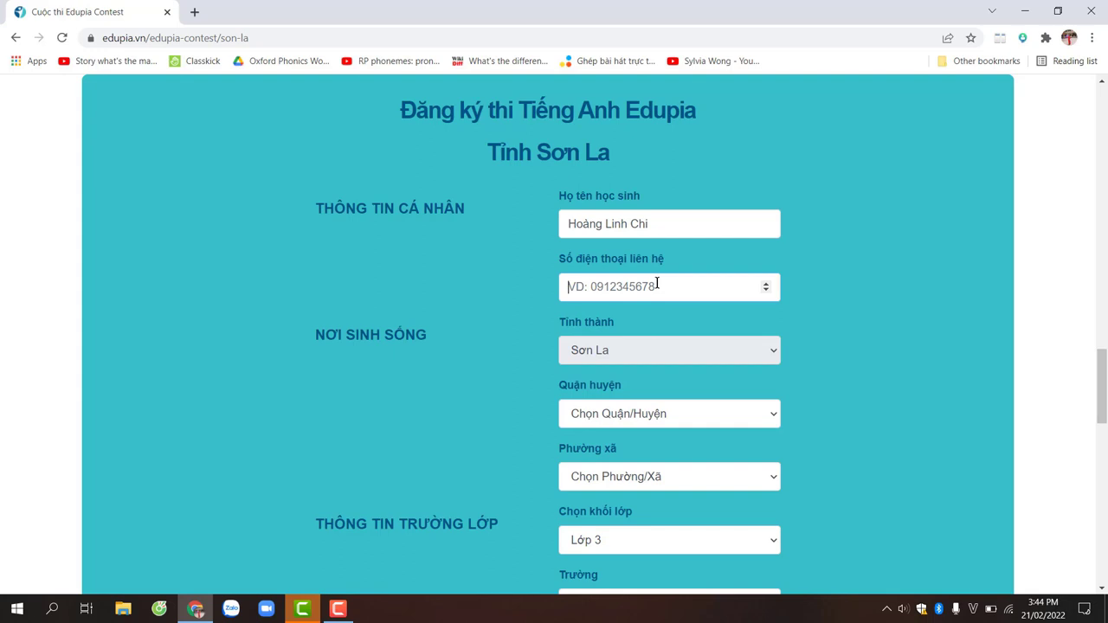
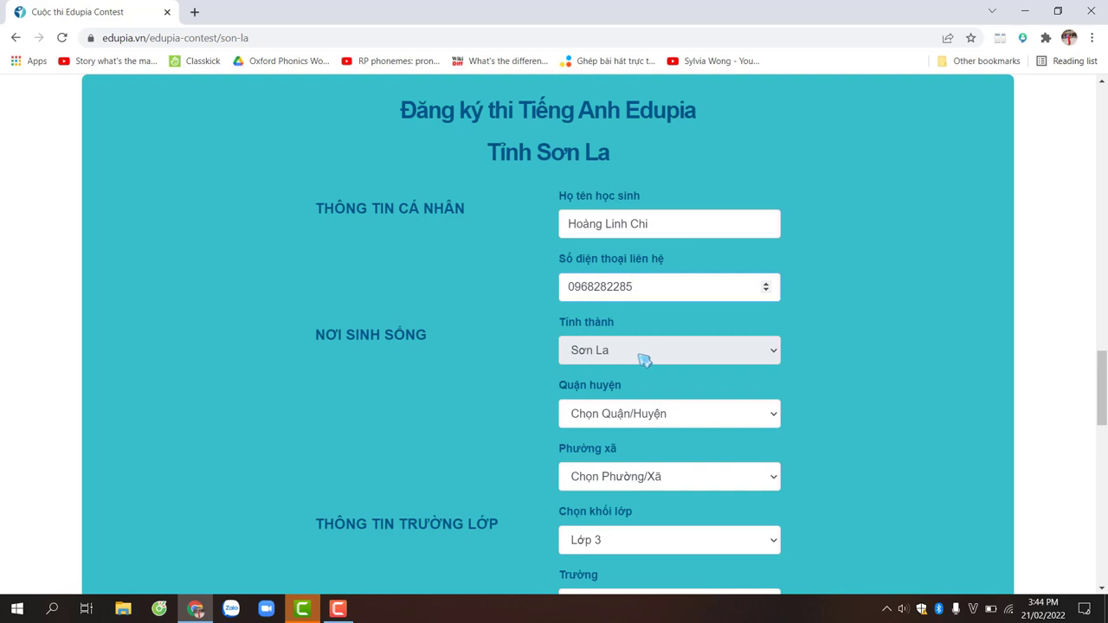
# Step: Set the Quận huyện dropdown and the Phường xã dropdown both to Phù Yên
pyautogui.click(639, 413)
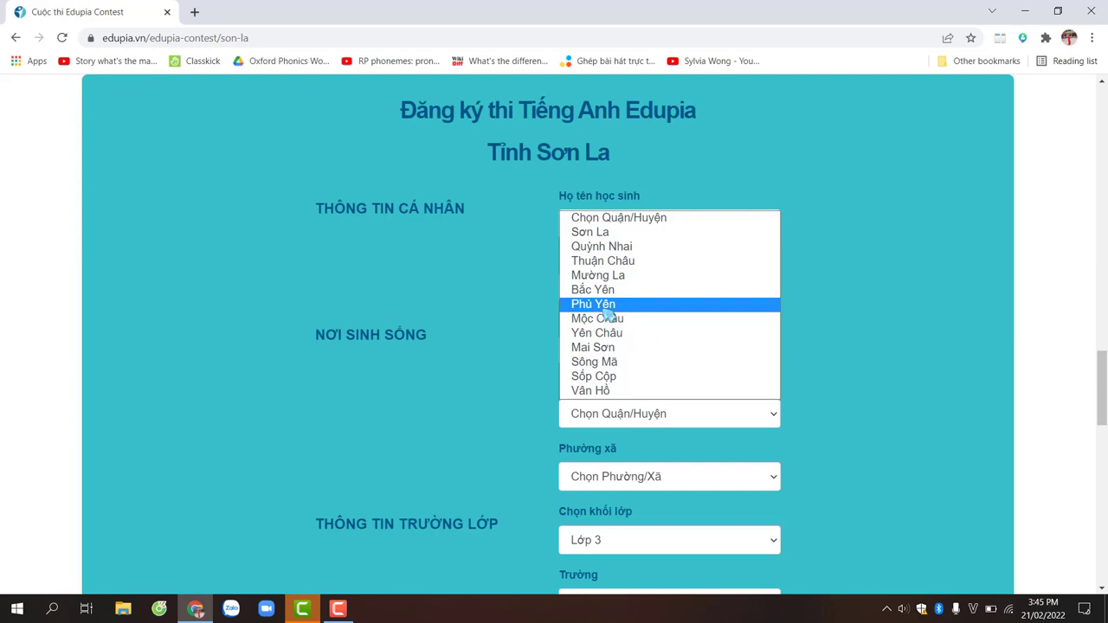
pyautogui.click(605, 308)
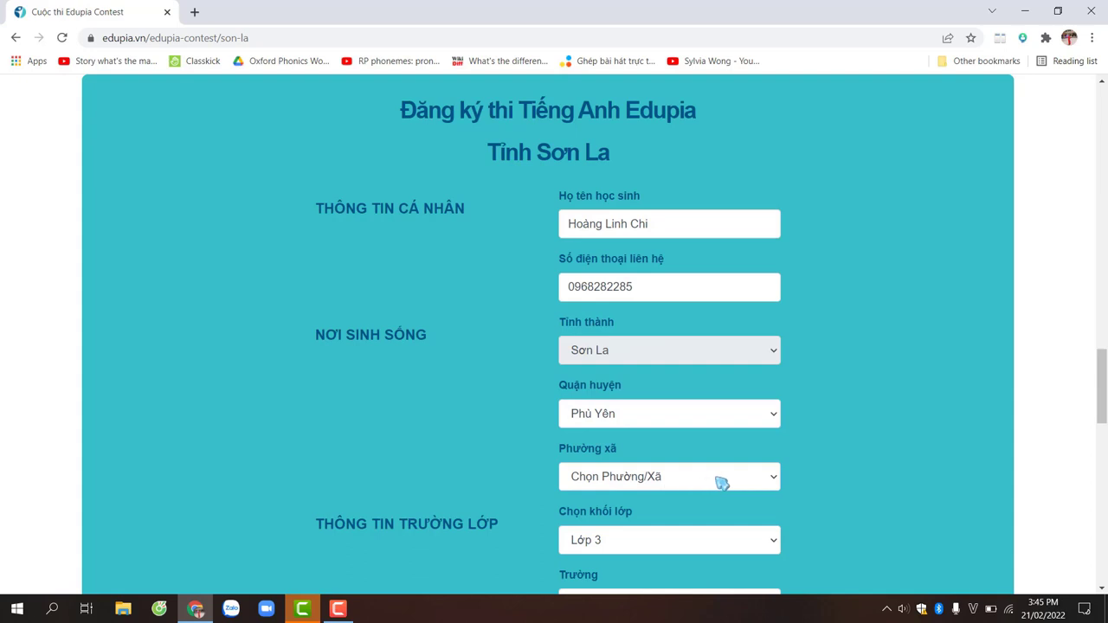
pyautogui.click(722, 482)
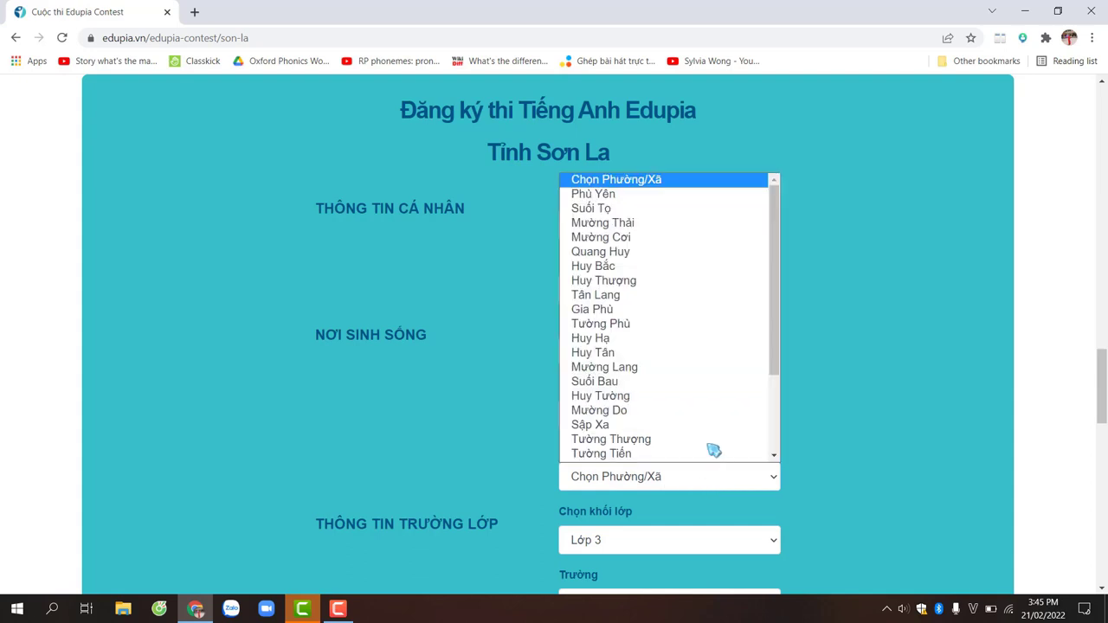
pyautogui.click(650, 195)
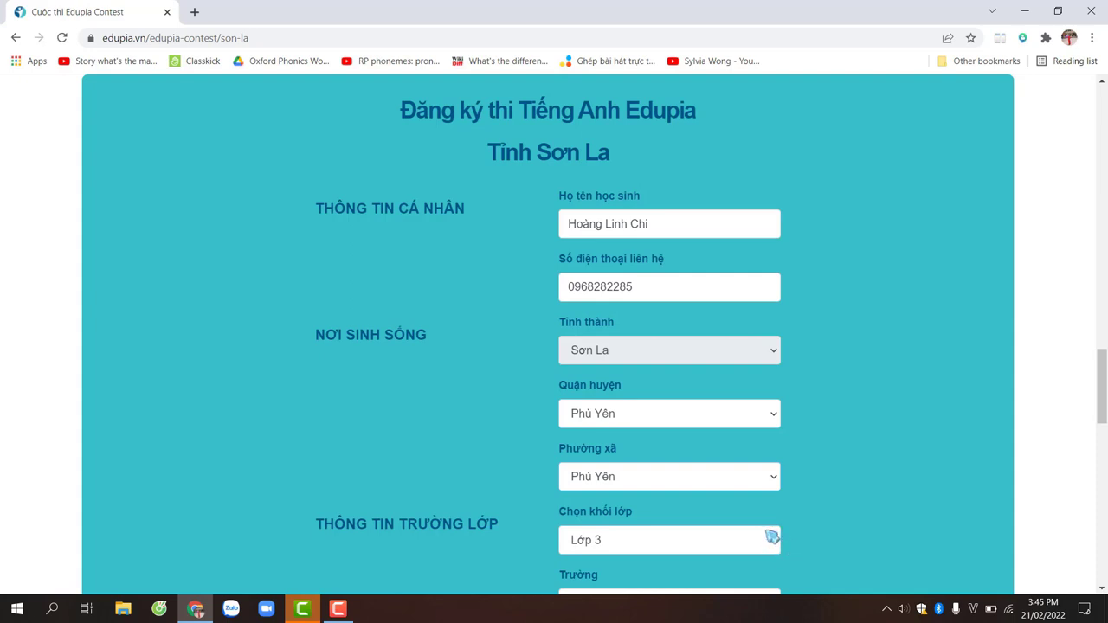
# Step: Select grade Lớp 5 and school Tiểu học Thị trấn, then focus the Lớp học field
pyautogui.click(774, 541)
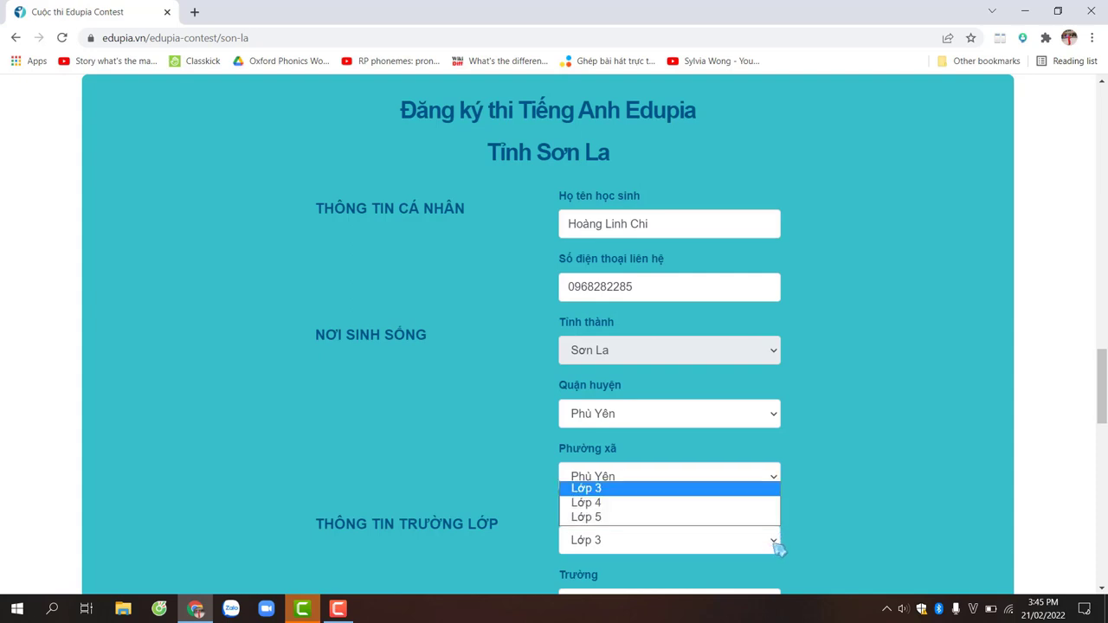
pyautogui.click(604, 517)
pyautogui.scroll(-2, 633, 522)
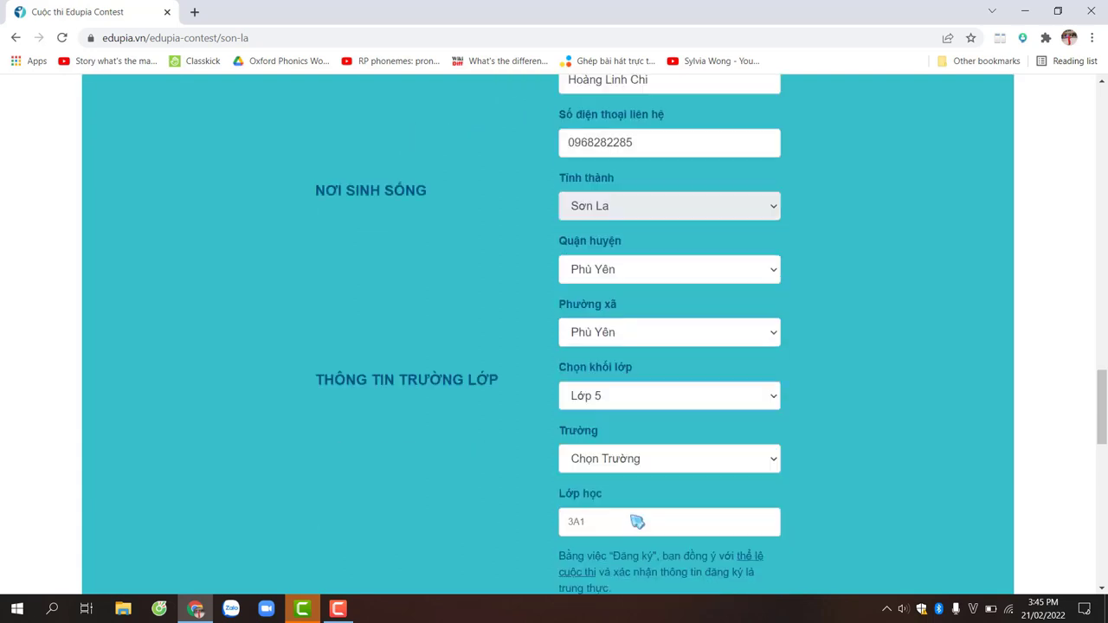
pyautogui.click(629, 466)
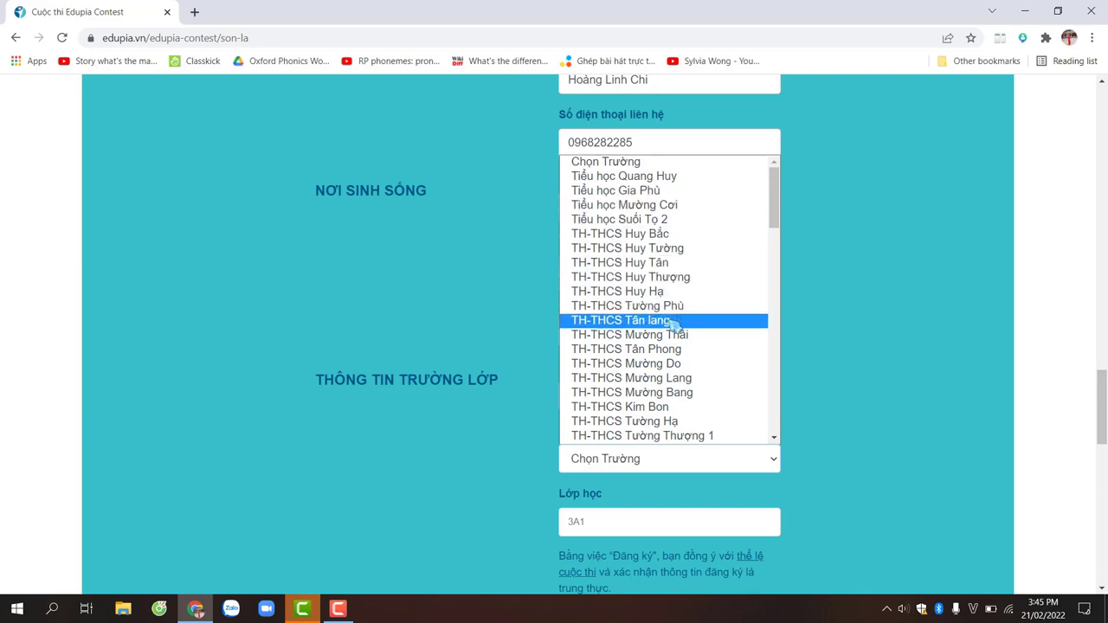
pyautogui.scroll(-3, 675, 333)
pyautogui.scroll(3, 676, 338)
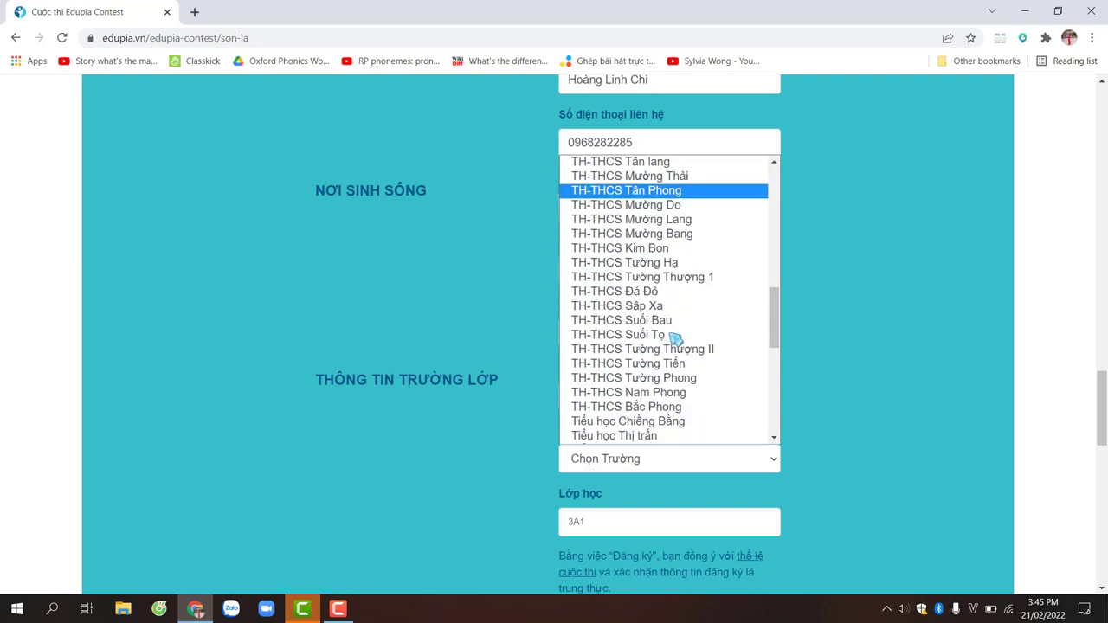
pyautogui.scroll(-3, 673, 387)
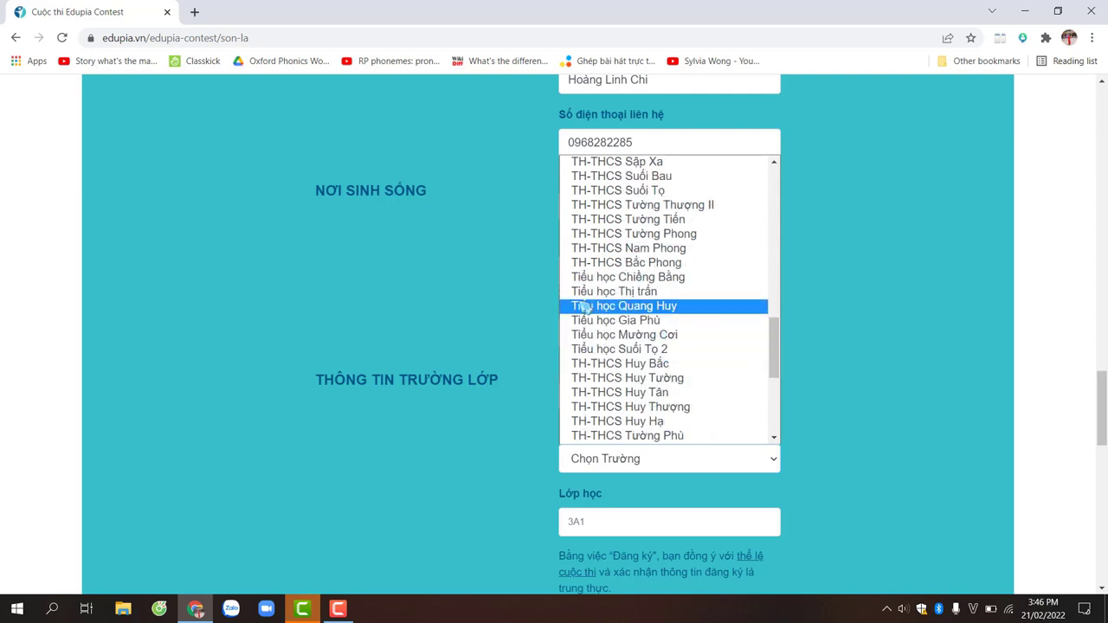
pyautogui.click(636, 294)
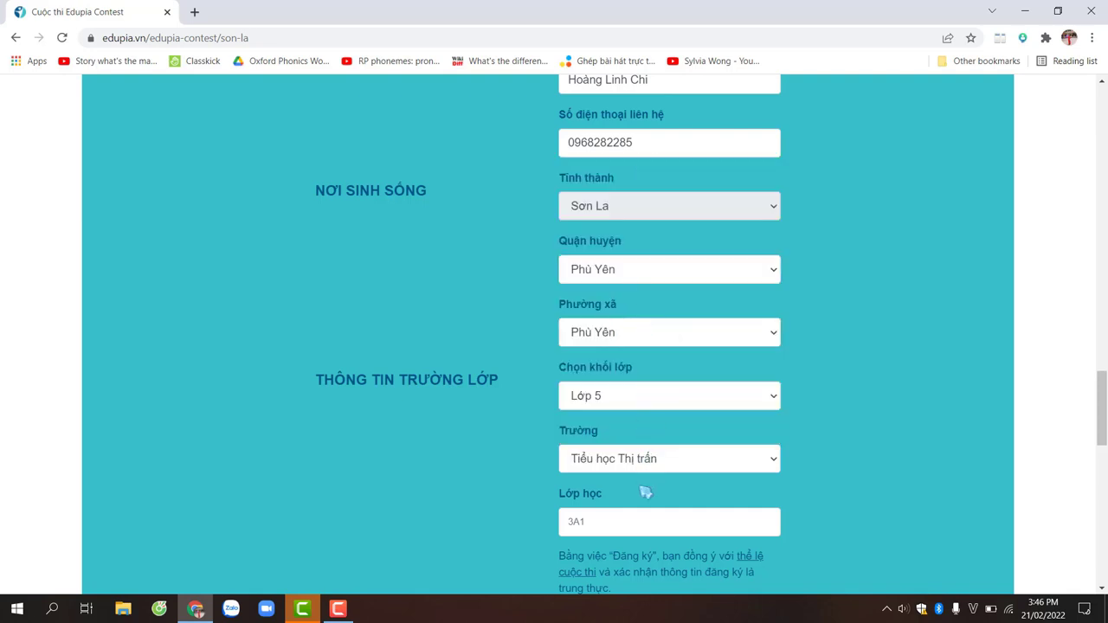
pyautogui.click(619, 524)
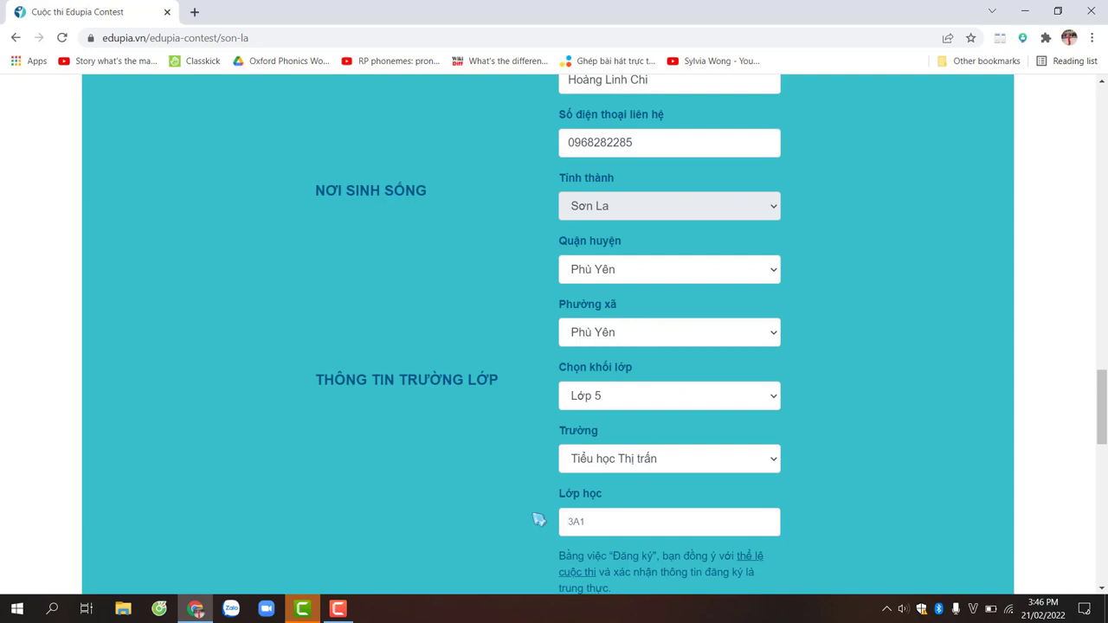
# Step: Enter class 5A and submit the form with GỬI THÔNG TIN ĐĂNG KÝ
pyautogui.write('5A')
pyautogui.scroll(2, 635, 309)
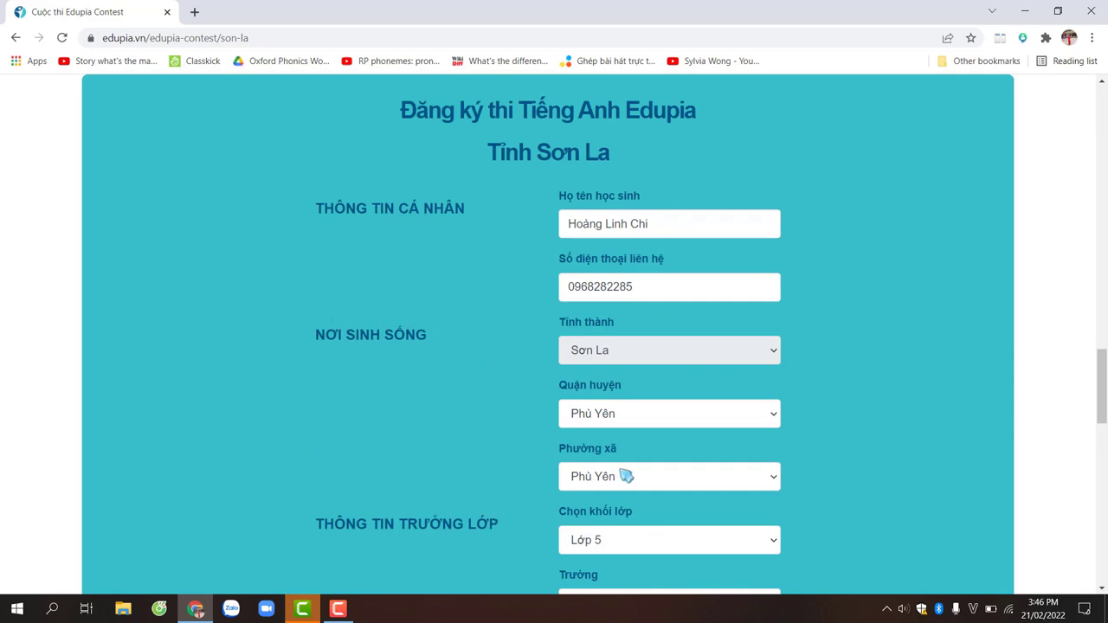
pyautogui.scroll(-4, 623, 468)
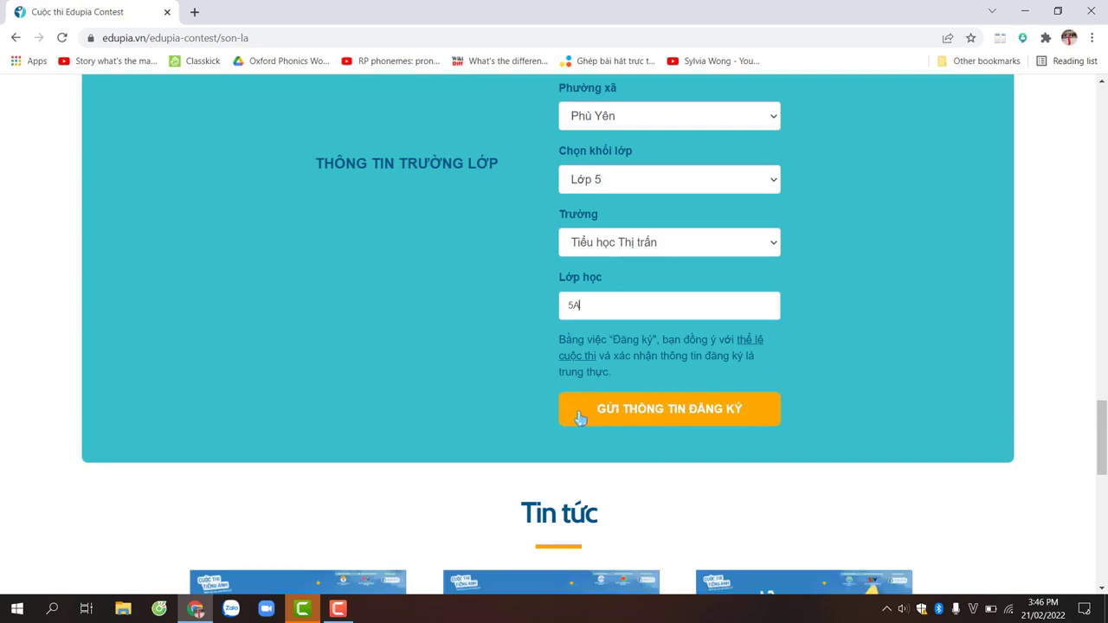
pyautogui.click(681, 420)
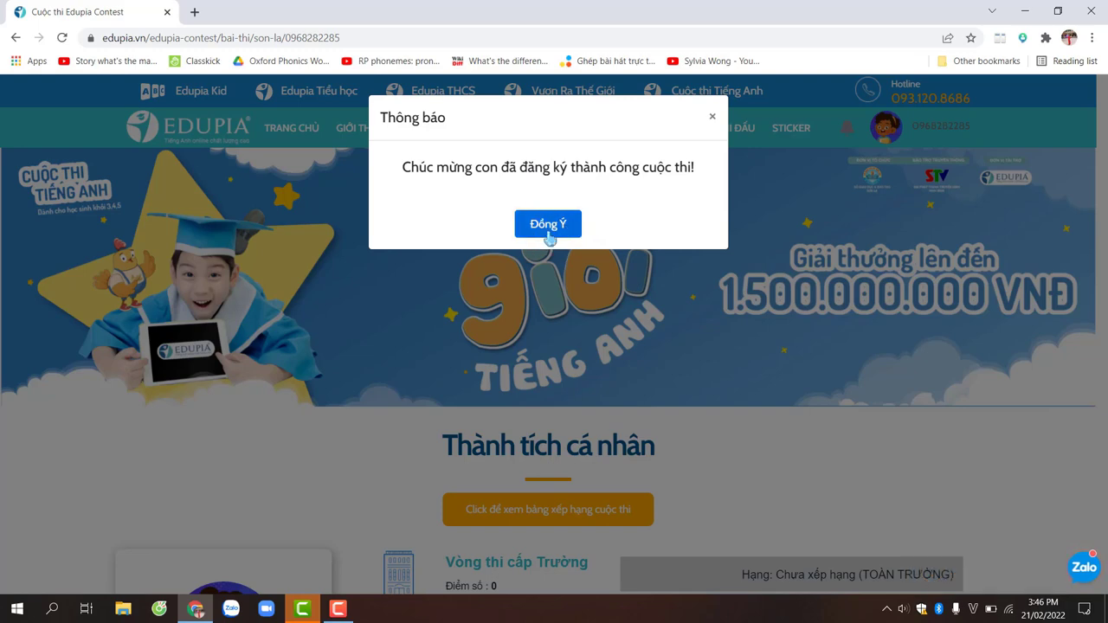
# Step: Dismiss the Thông báo notice with Đồng ý and scroll to the Các vòng thi list
pyautogui.click(549, 227)
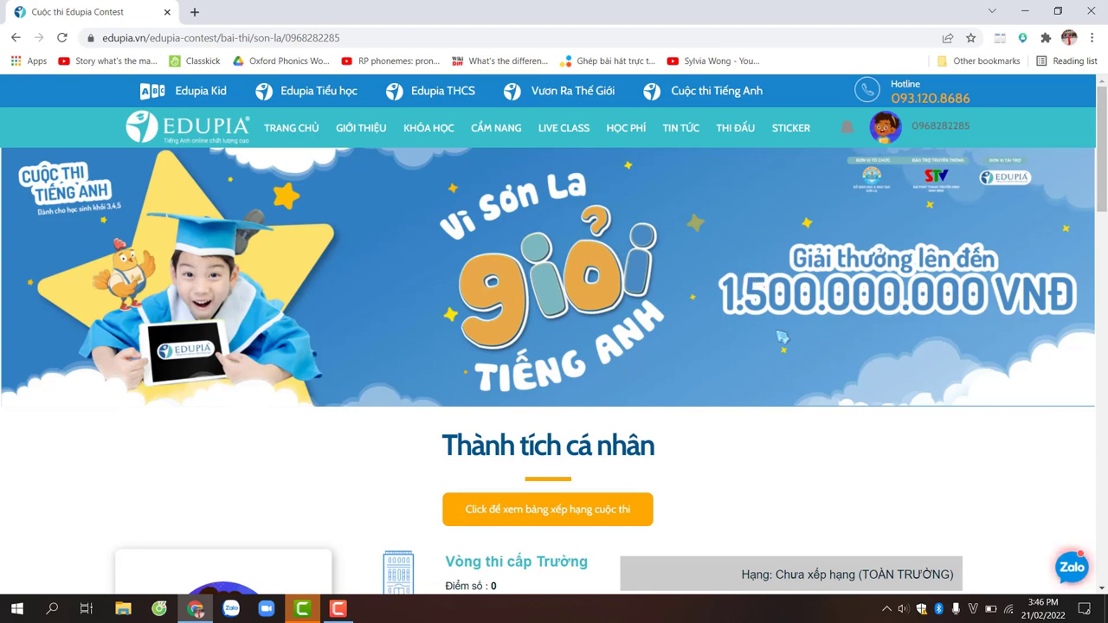
pyautogui.scroll(-1, 658, 373)
pyautogui.scroll(1, 641, 364)
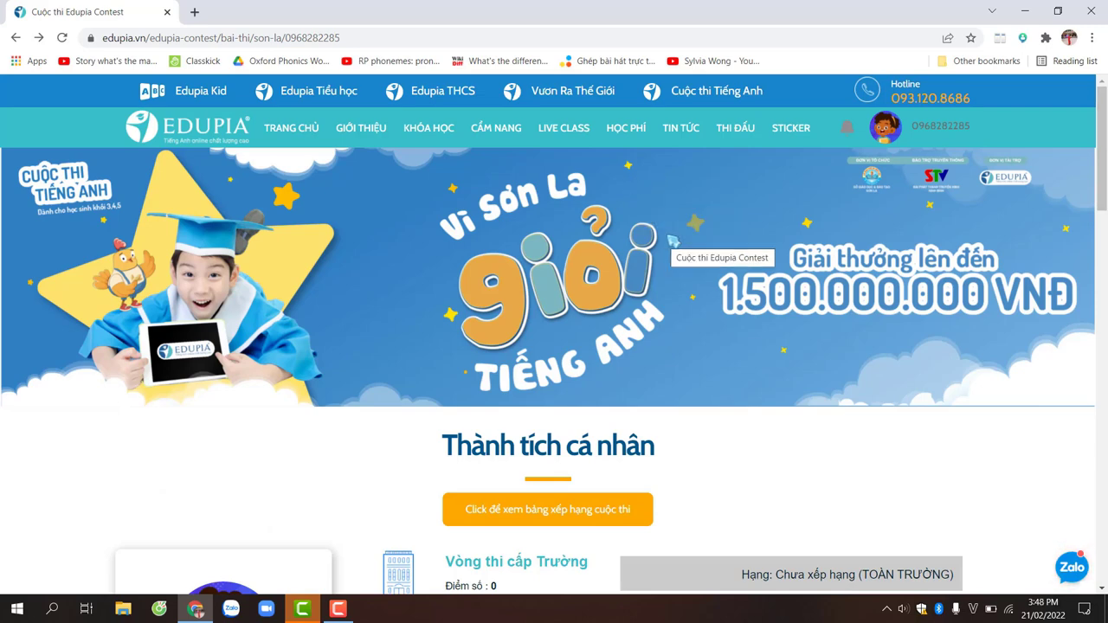
pyautogui.scroll(-3, 594, 297)
pyautogui.scroll(-6, 253, 431)
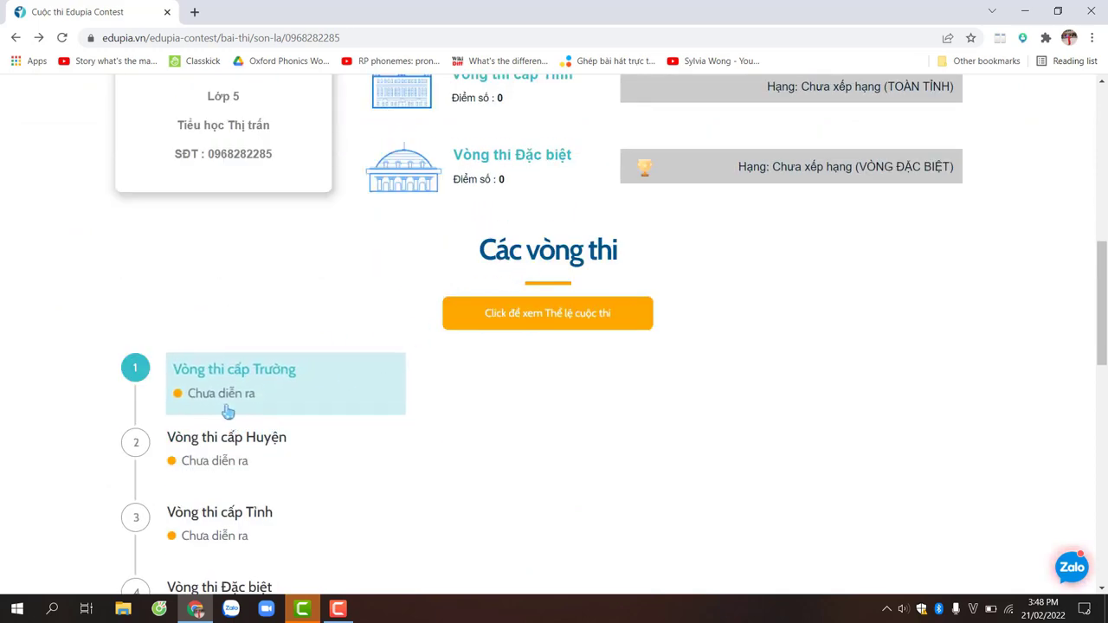
pyautogui.scroll(-2, 233, 389)
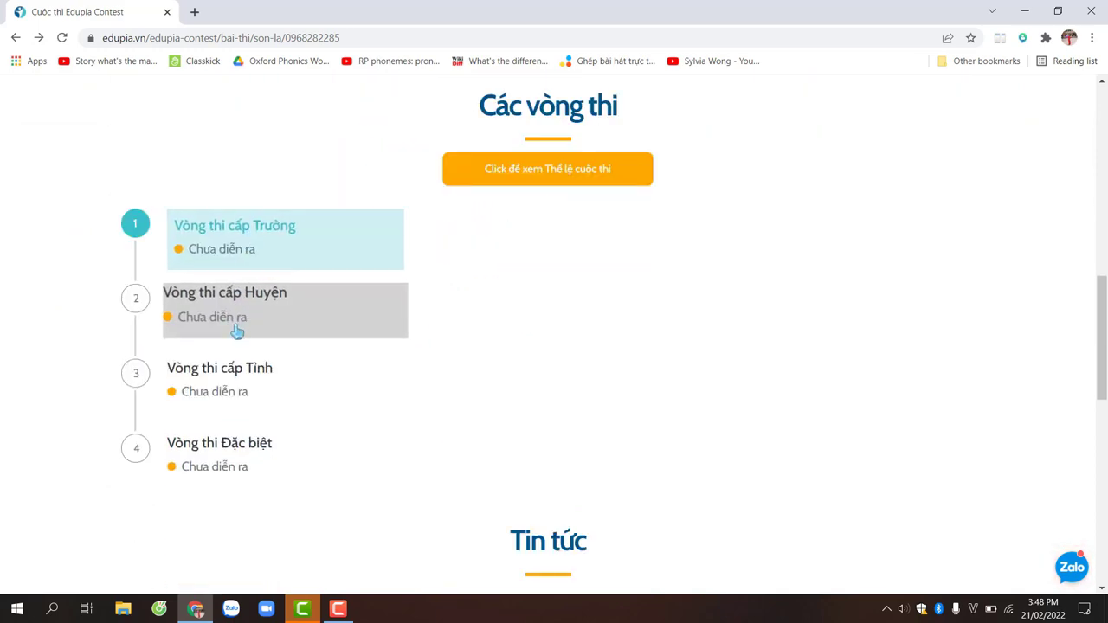